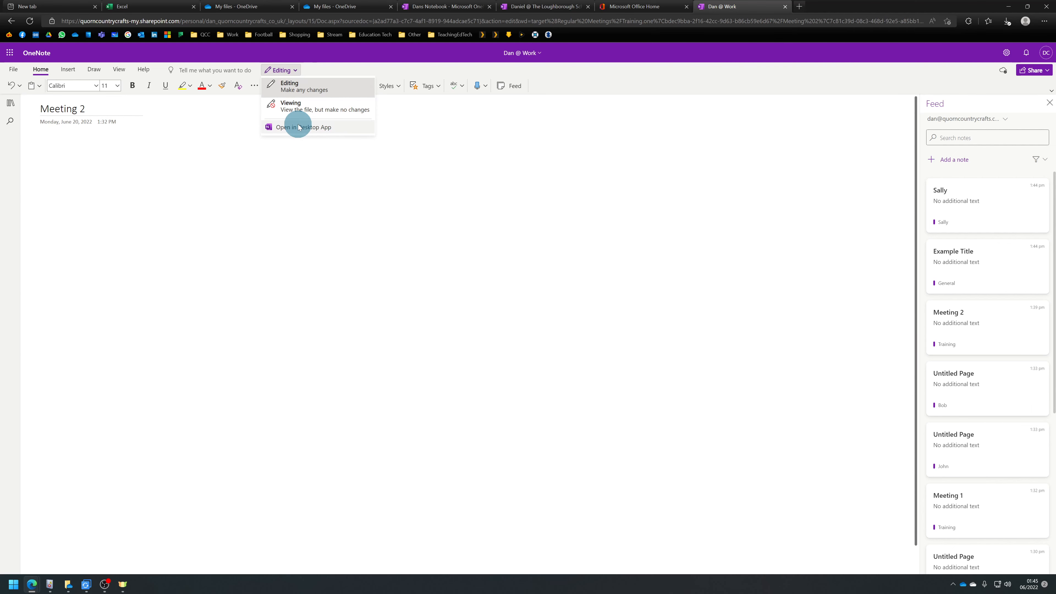
Step: Open the notebook in the OneNote desktop app and display the full list of available tags
{"action": "left_click", "coordinate": [298, 127]}
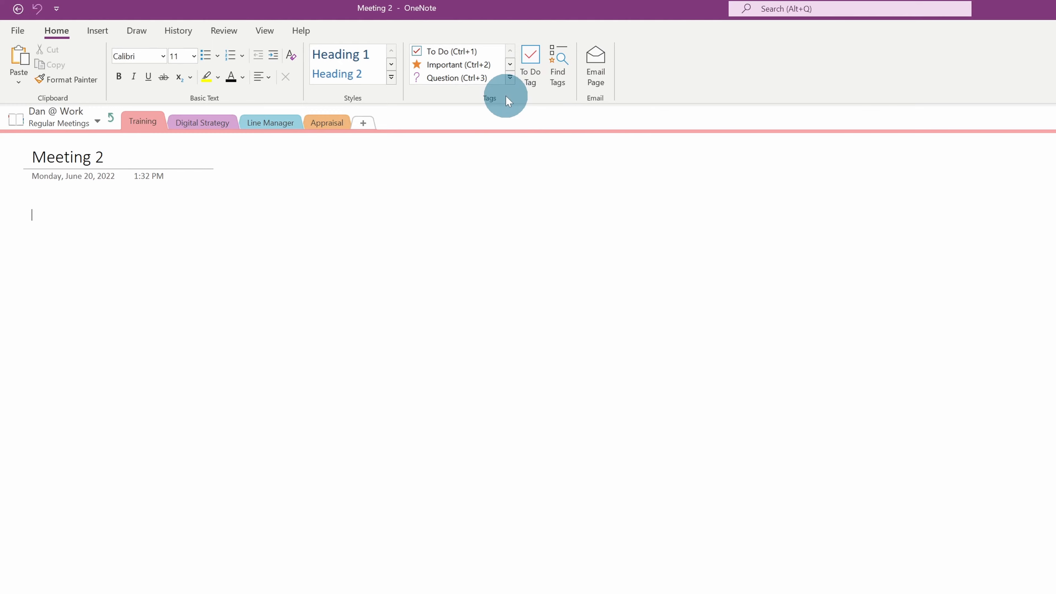
{"action": "left_click", "coordinate": [510, 79]}
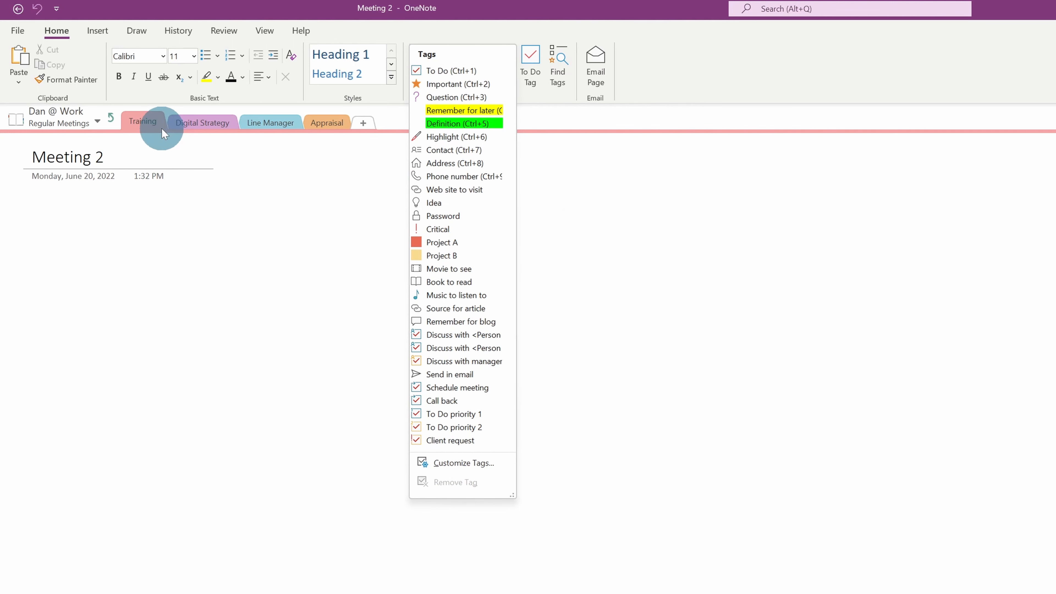
Step: Return to the notebook's General section and retitle the Example Title page as To-Do List
{"action": "left_click", "coordinate": [111, 117]}
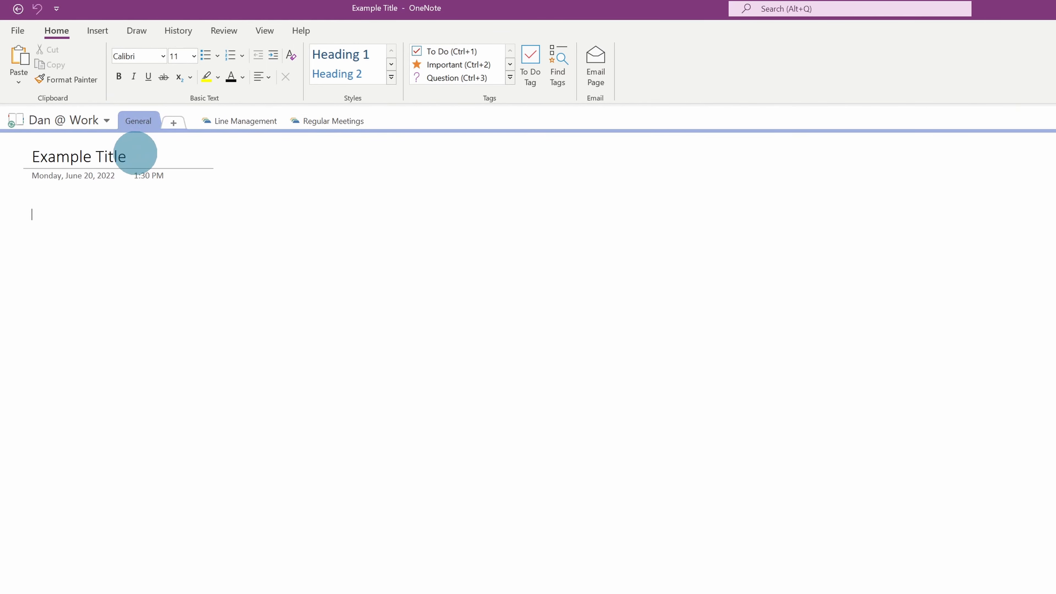
{"action": "left_click_drag", "start_coordinate": [130, 156], "coordinate": [25, 156]}
{"action": "type", "text": "To"}
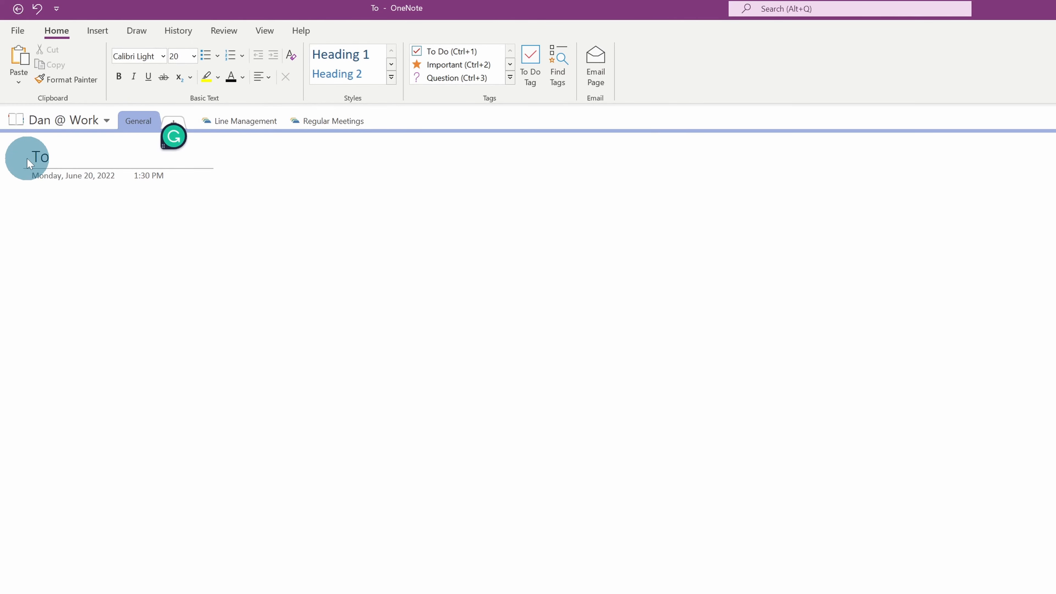
{"action": "type", "text": "-Do List"}
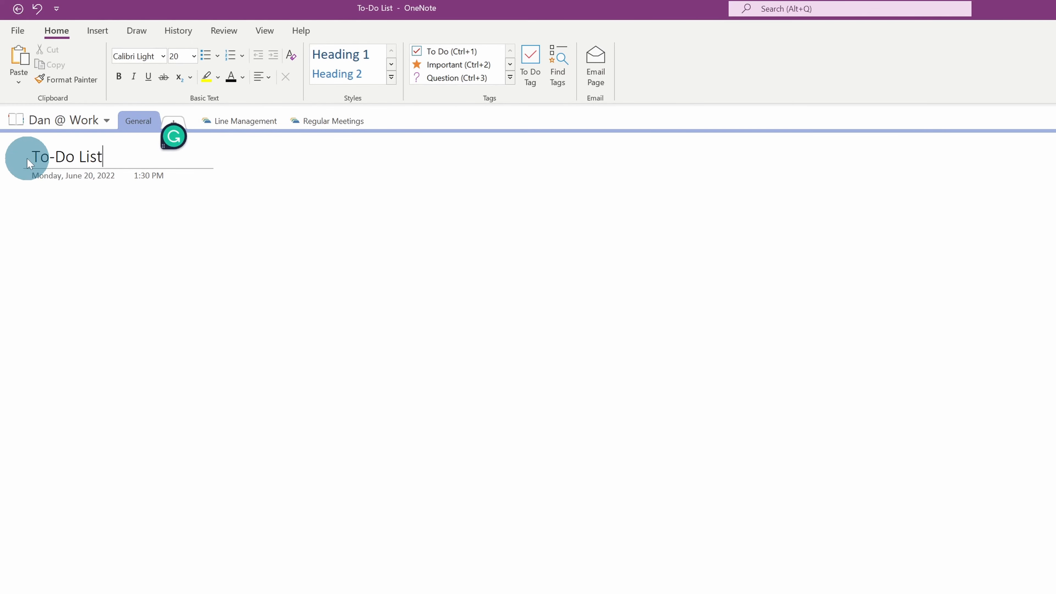
Step: Create a checklist below the page title with To Do tags on Job 1, Job 2, Job 3 and Job 4
{"action": "left_click", "coordinate": [33, 214]}
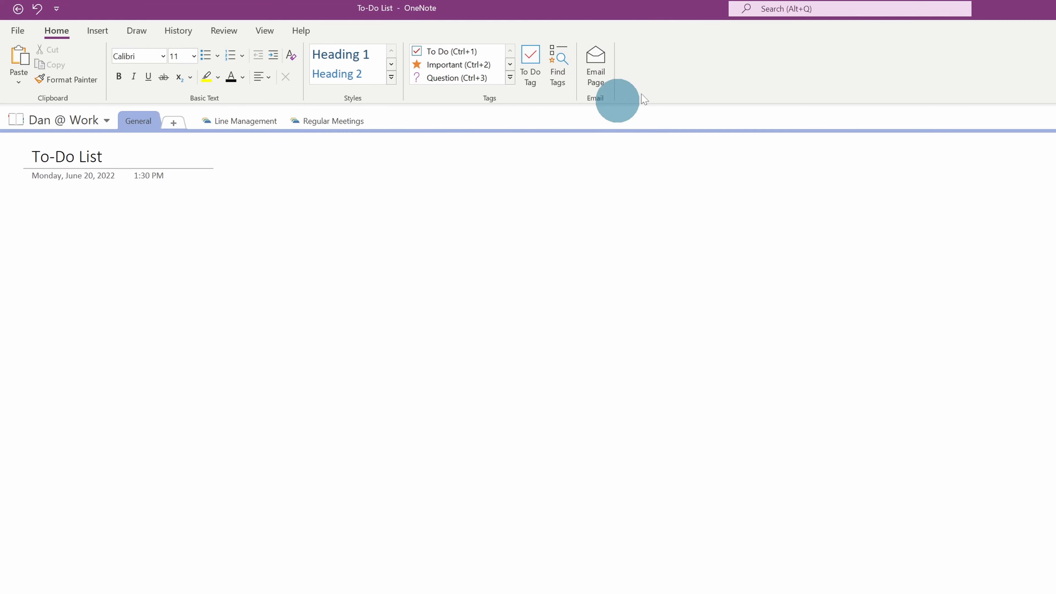
{"action": "left_click", "coordinate": [531, 73]}
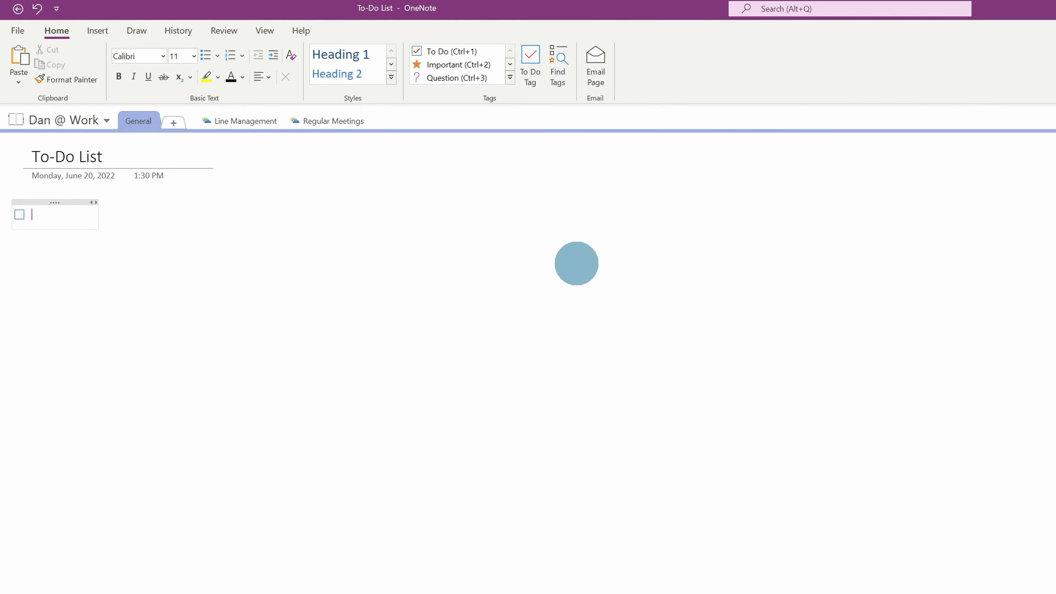
{"action": "type", "text": "Job 1"}
{"action": "key", "text": "Return"}
{"action": "type", "text": "Job 2"}
{"action": "key", "text": "Return"}
{"action": "type", "text": "Job 3"}
{"action": "key", "text": "Return"}
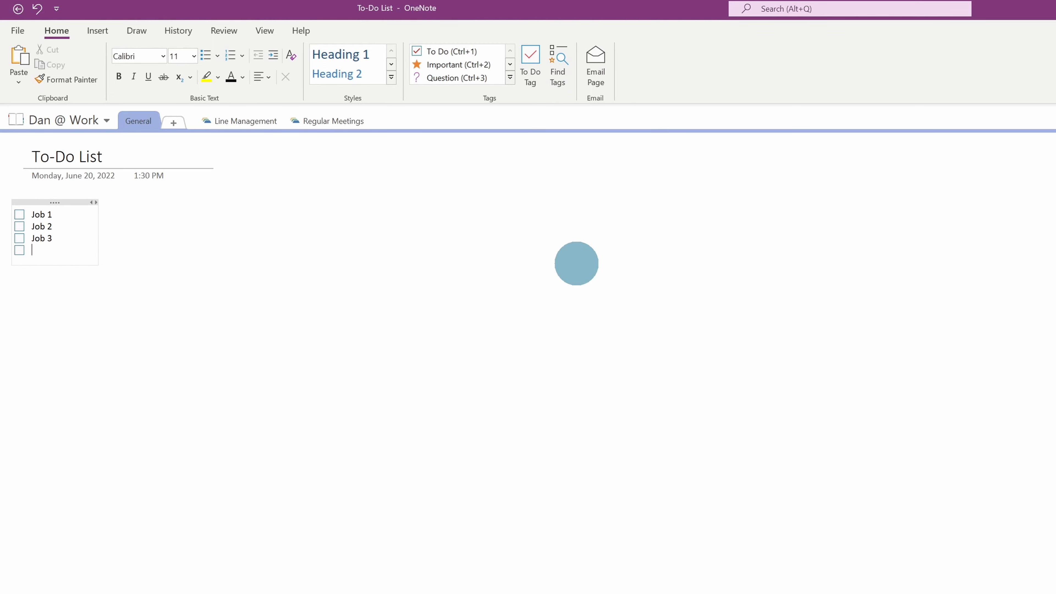
{"action": "type", "text": "Job 4"}
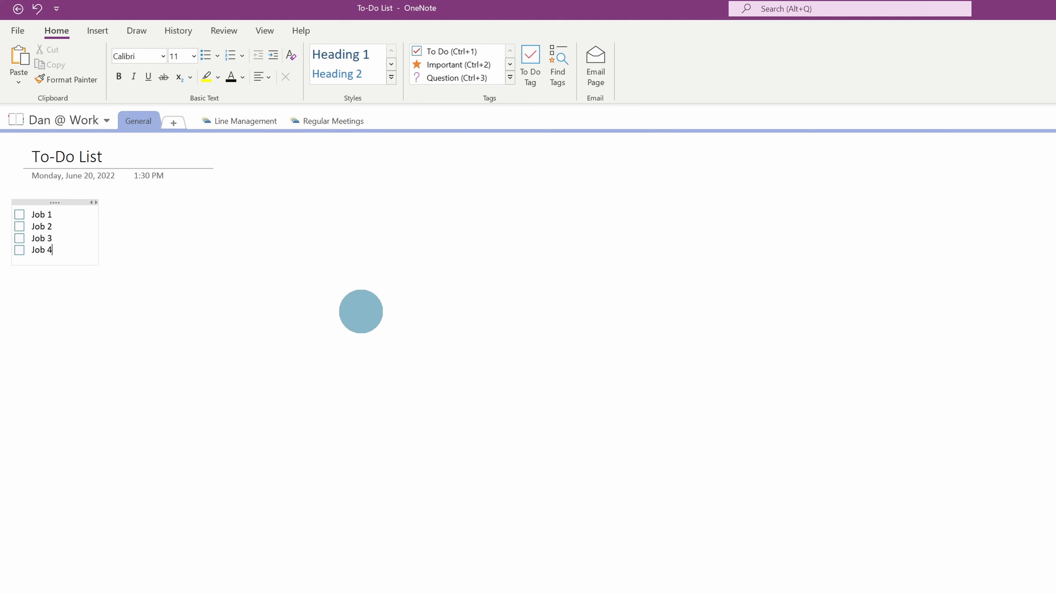
{"action": "left_click", "coordinate": [318, 309]}
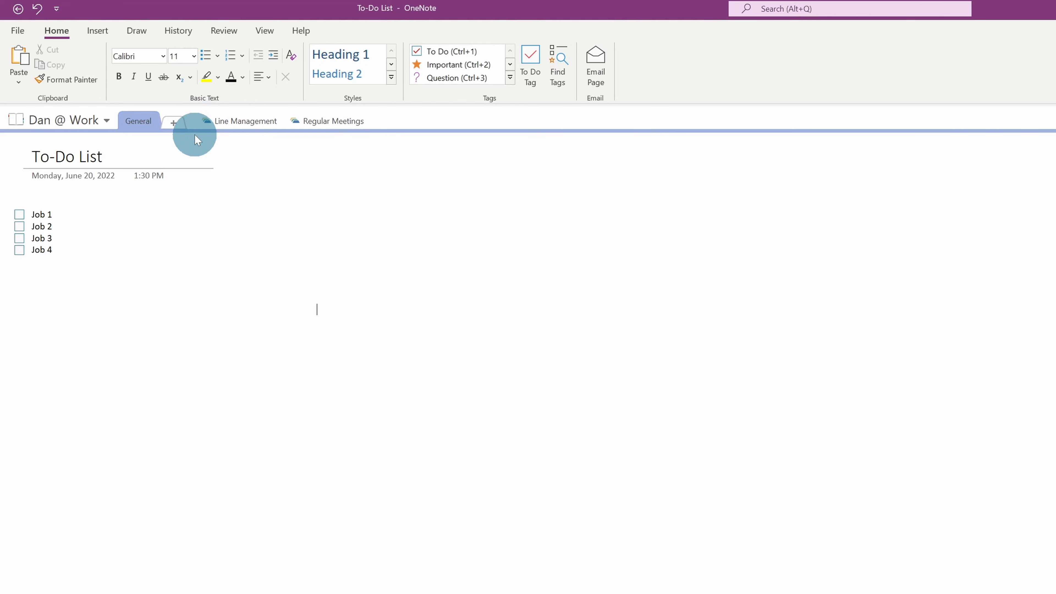
Step: In the first section of the Line Management group, write a note that the team member explains the job she needs doing
{"action": "left_click", "coordinate": [217, 122]}
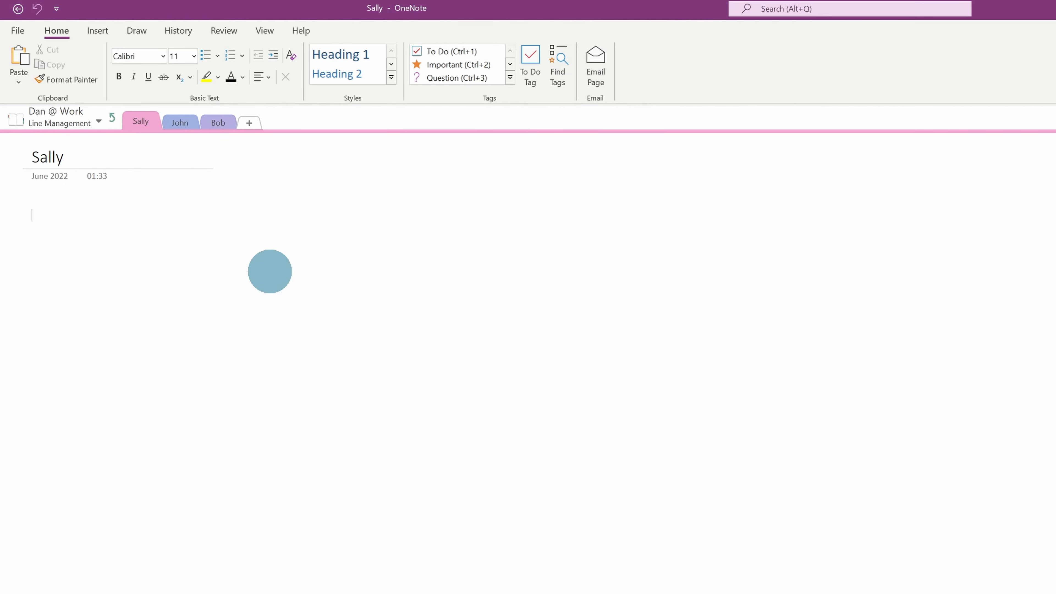
{"action": "type", "text": "Sally explain"}
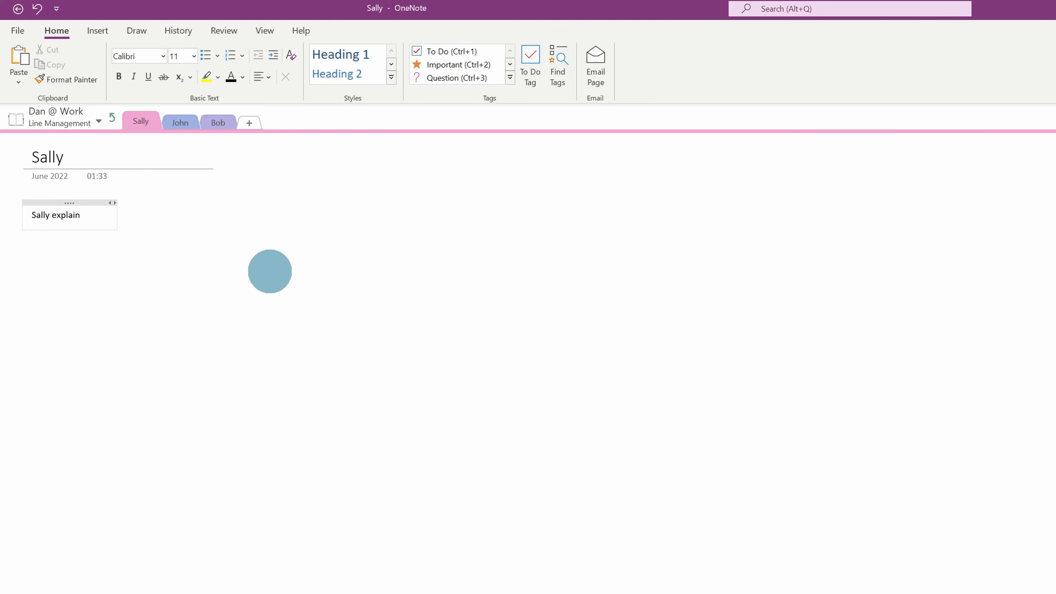
{"action": "type", "text": "s job she needs goin"}
{"action": "key", "text": "BackSpace"}
{"action": "key", "text": "BackSpace"}
{"action": "key", "text": "BackSpace"}
{"action": "key", "text": "BackSpace"}
{"action": "key", "text": "BackSpace"}
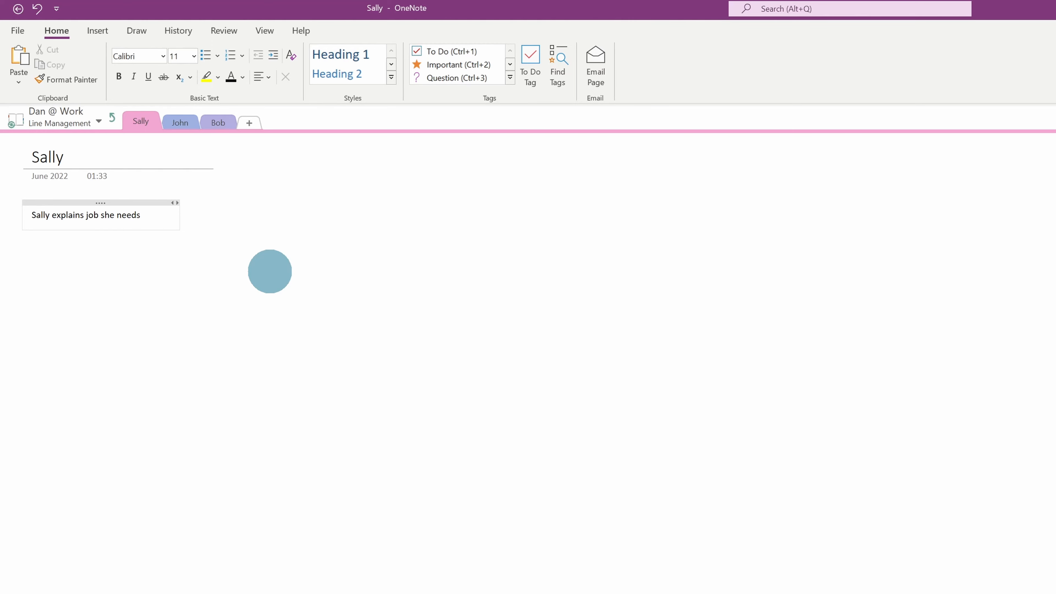
{"action": "type", "text": "doing"}
{"action": "left_click", "coordinate": [256, 248]}
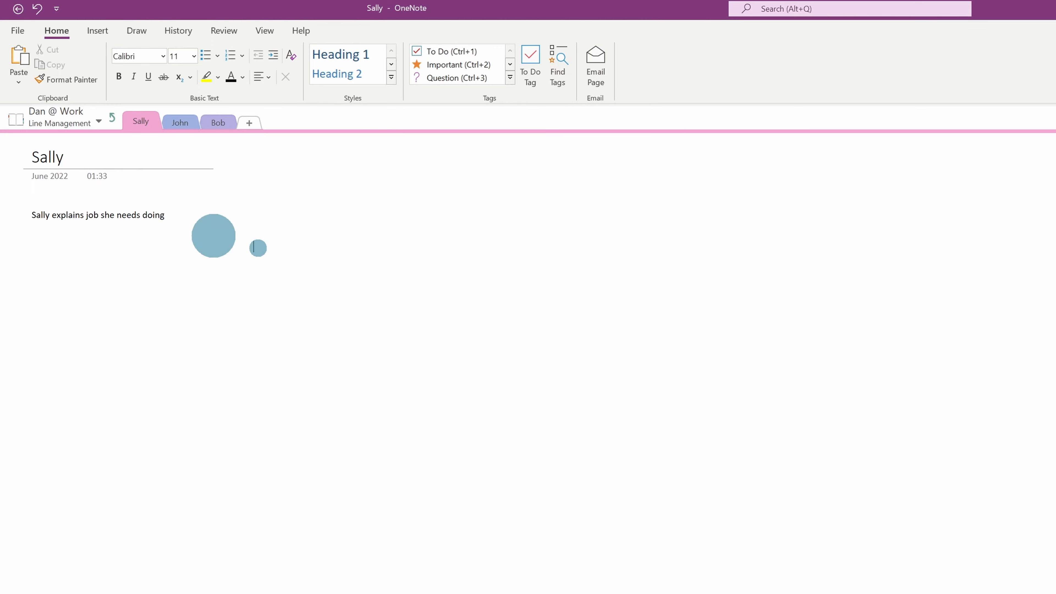
Step: Apply the To Do tag to the whole line about the job the team member needs doing
{"action": "mouse_move", "coordinate": [165, 215]}
{"action": "left_mouse_down"}
{"action": "mouse_move", "coordinate": [18, 215]}
{"action": "mouse_move", "coordinate": [166, 215]}
{"action": "left_mouse_up"}
{"action": "left_click", "coordinate": [35, 214]}
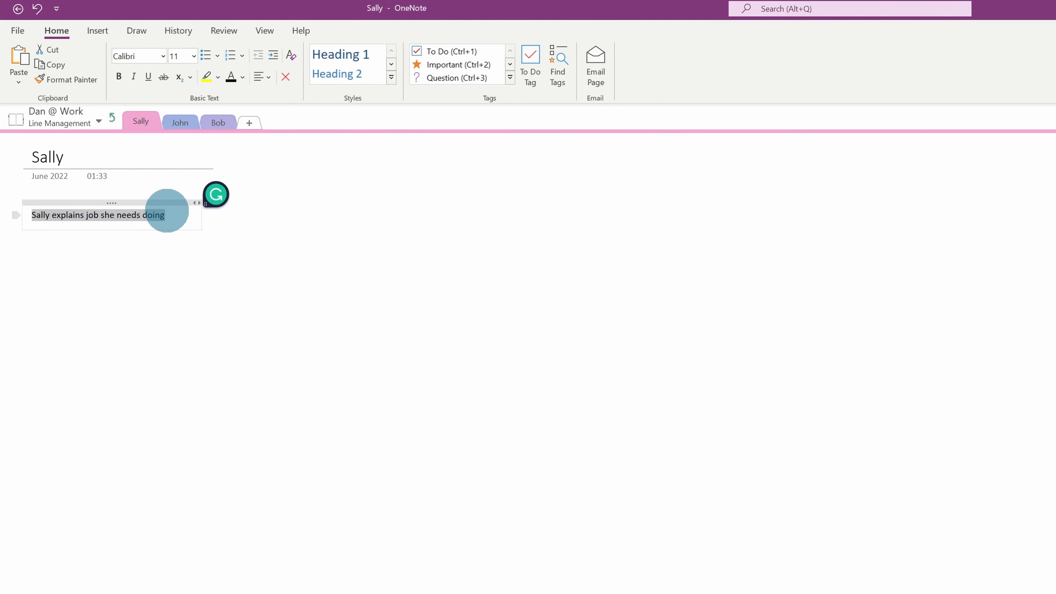
{"action": "left_click", "coordinate": [443, 51]}
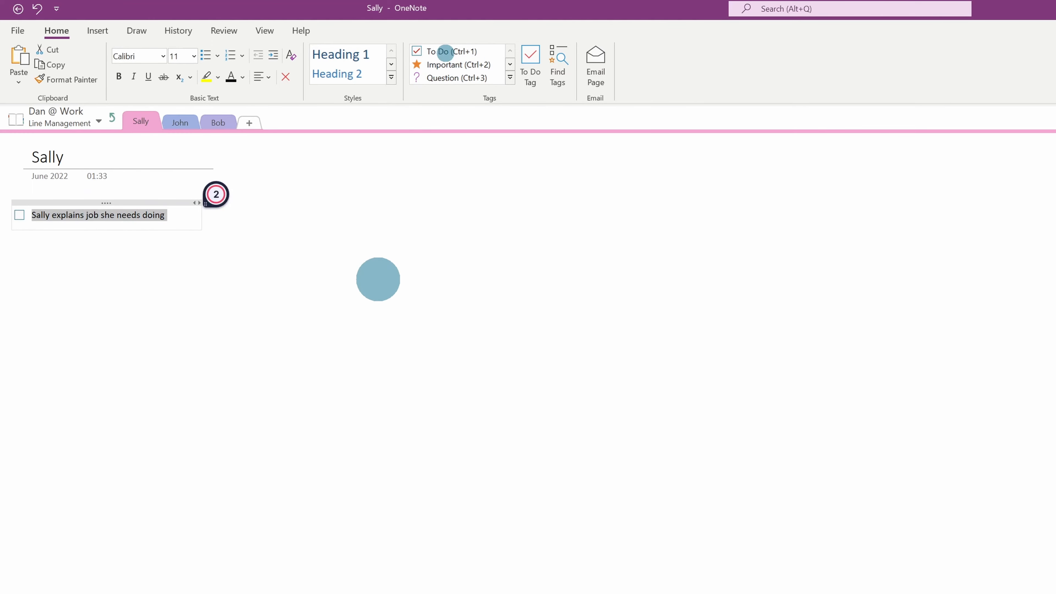
{"action": "left_click", "coordinate": [376, 286]}
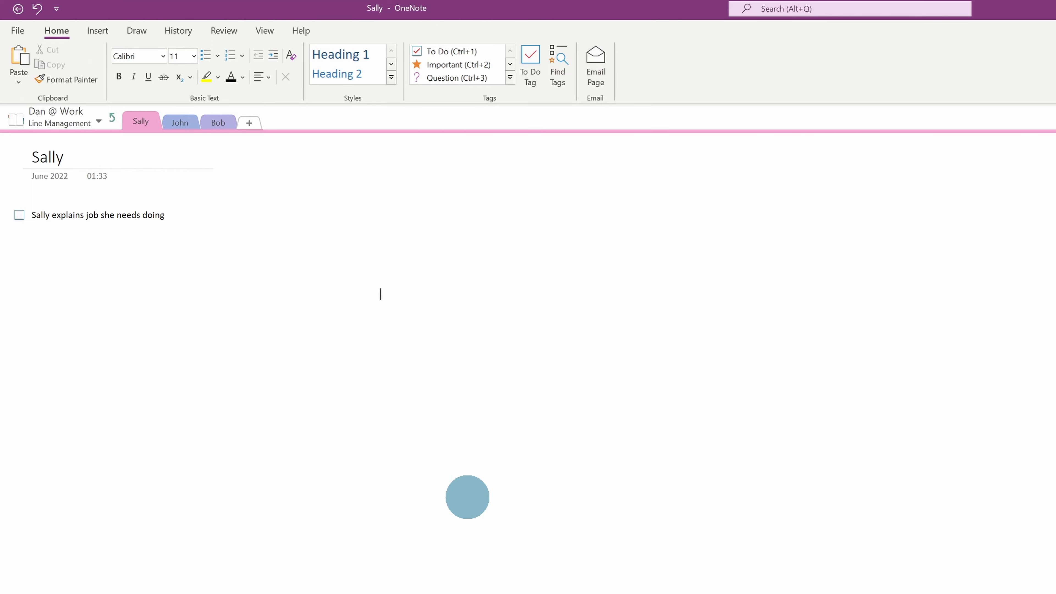
Step: From the To-Do List page, list the notebook's tagged notes and view them grouped by section, by title and by tag name
{"action": "left_click", "coordinate": [111, 117]}
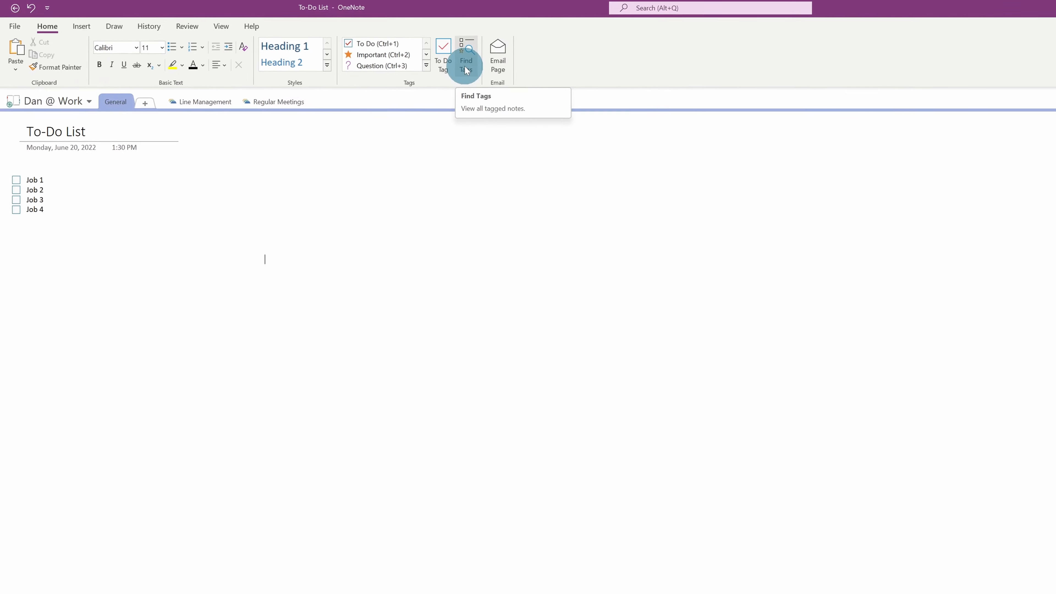
{"action": "left_click", "coordinate": [466, 66]}
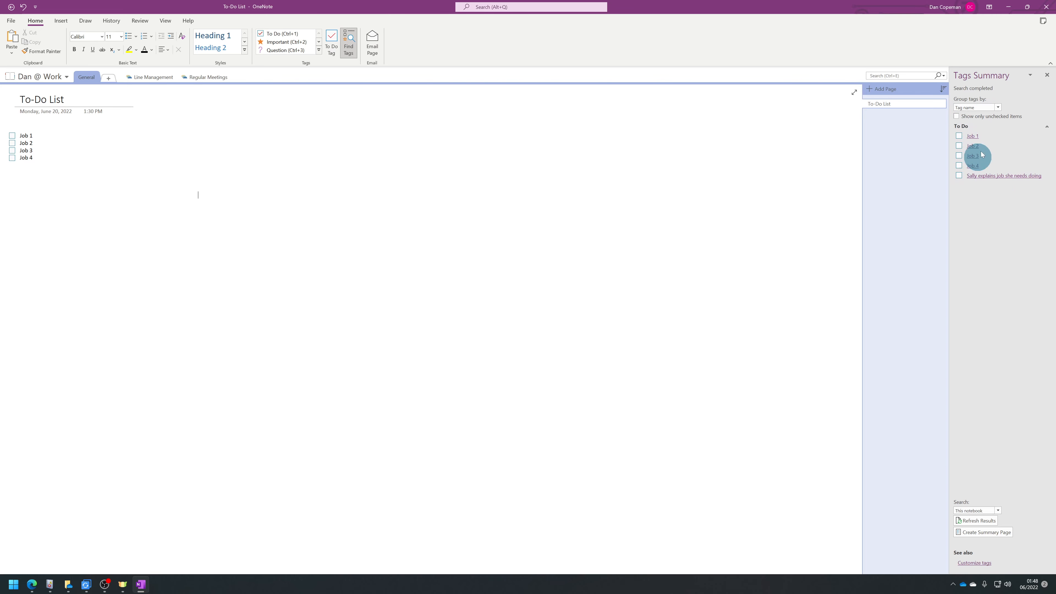
{"action": "left_click", "coordinate": [997, 107]}
{"action": "left_click", "coordinate": [989, 124]}
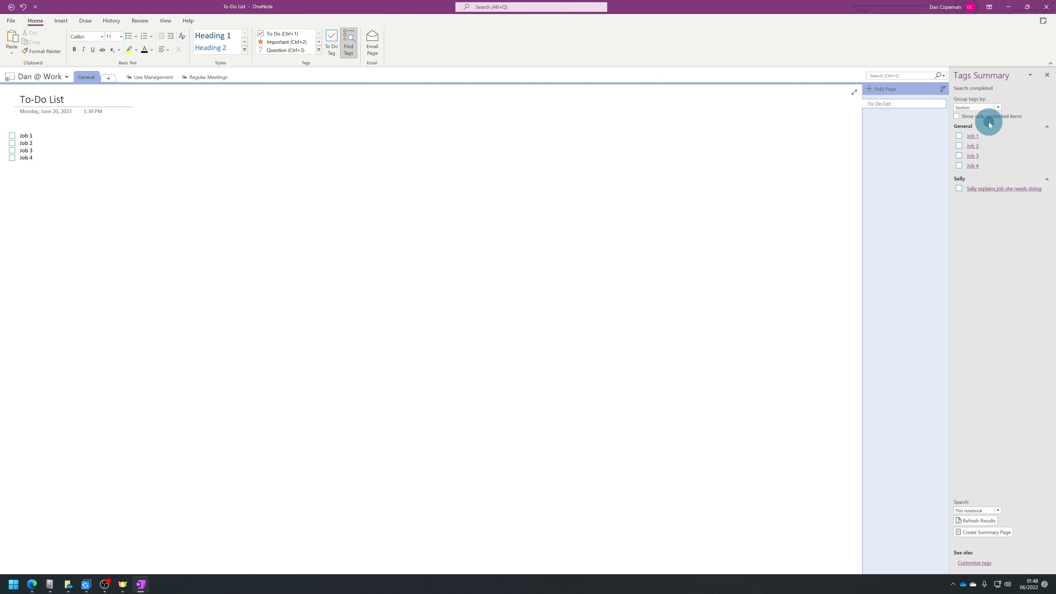
{"action": "left_click", "coordinate": [996, 107]}
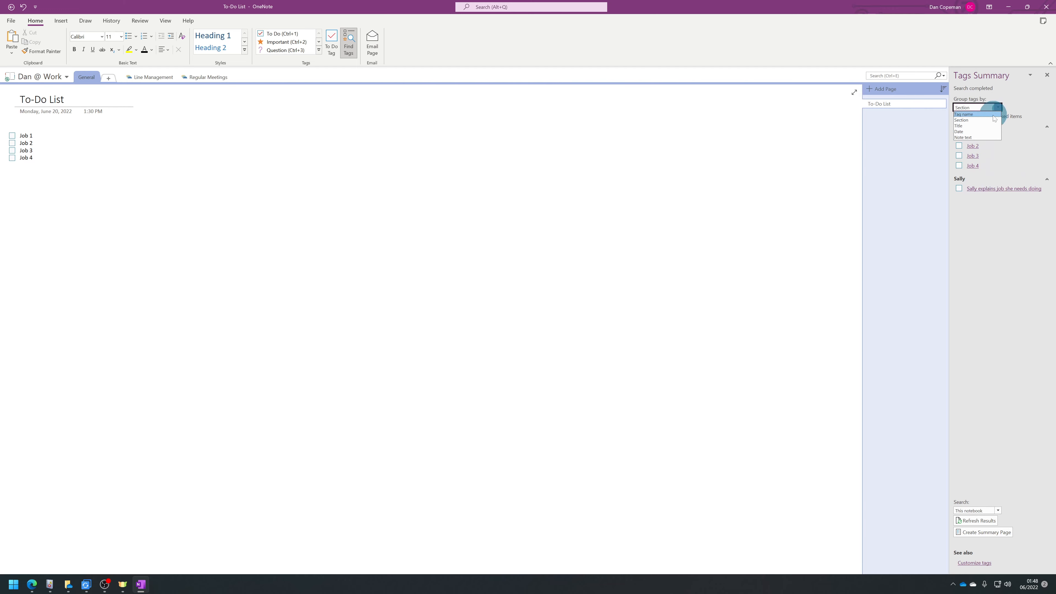
{"action": "left_click", "coordinate": [988, 126]}
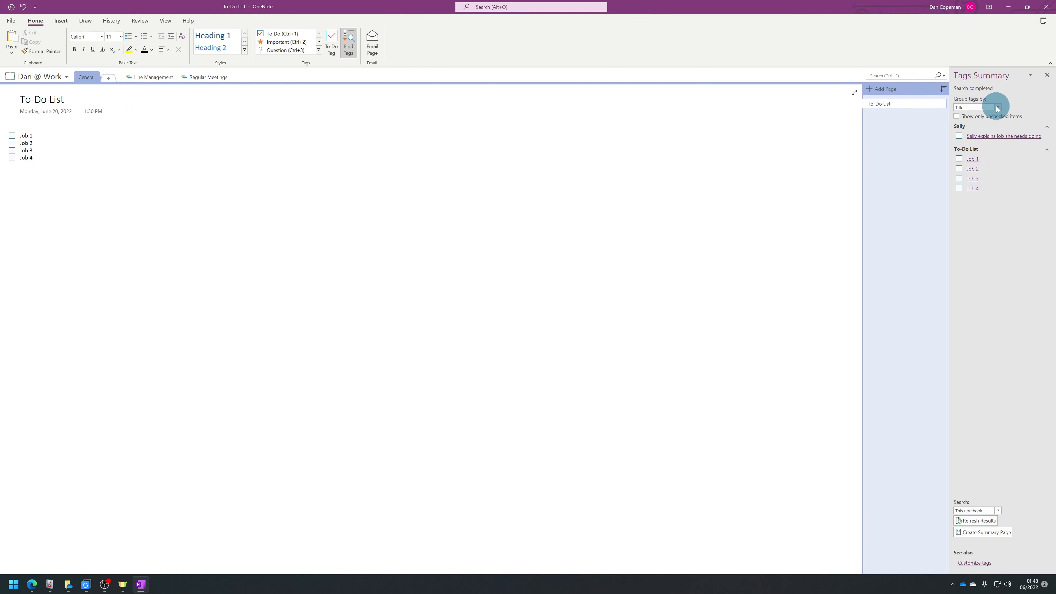
{"action": "left_click", "coordinate": [997, 107]}
{"action": "left_click", "coordinate": [977, 114]}
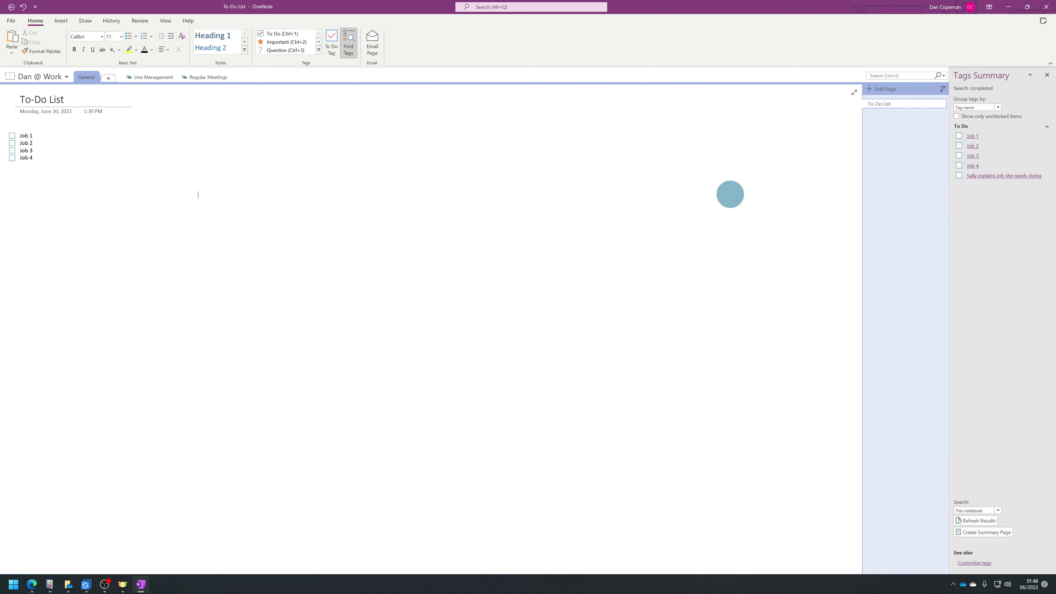
Step: Mark Job 2 and Job 3 as done on the page and reopen the tags summary to update it
{"action": "left_click", "coordinate": [12, 142]}
{"action": "left_click", "coordinate": [13, 151]}
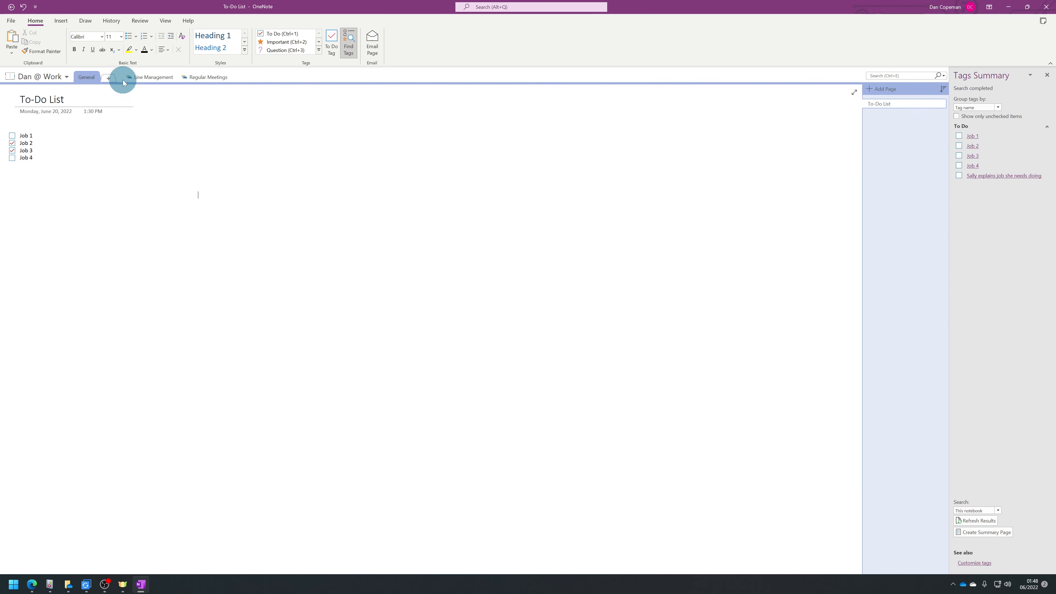
{"action": "left_click", "coordinate": [1047, 75]}
{"action": "left_click", "coordinate": [349, 42]}
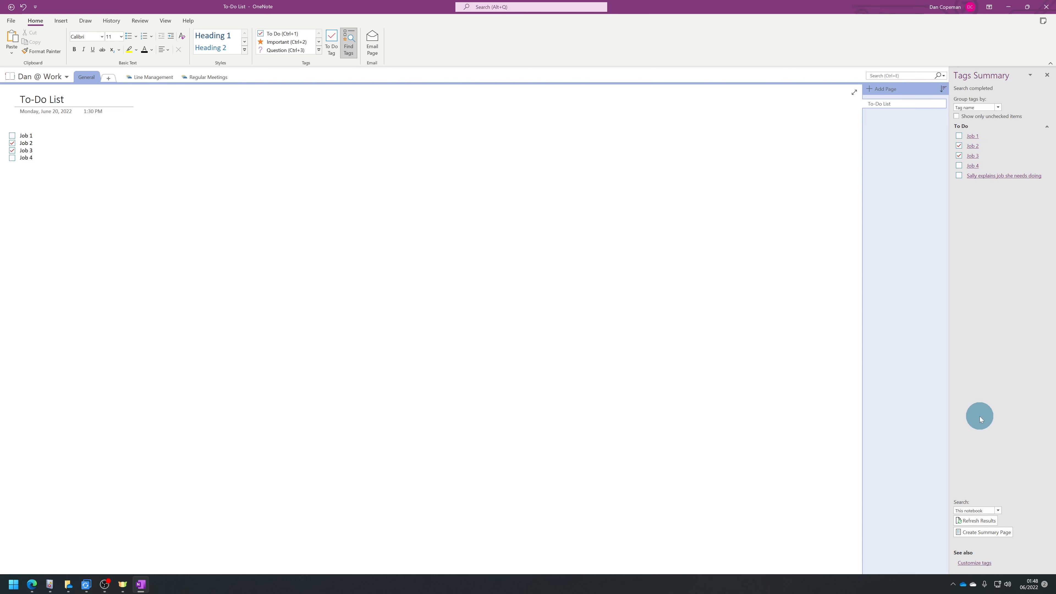
Step: Limit the tags summary to unchecked items and mark Job 1 as done from within the summary
{"action": "left_click", "coordinate": [956, 116]}
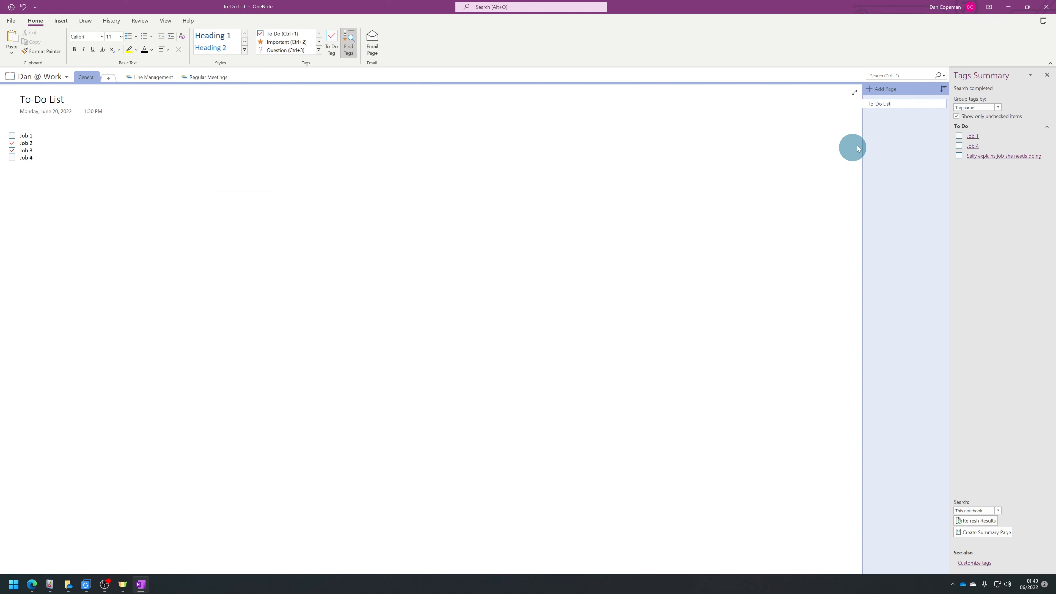
{"action": "left_click", "coordinate": [959, 136]}
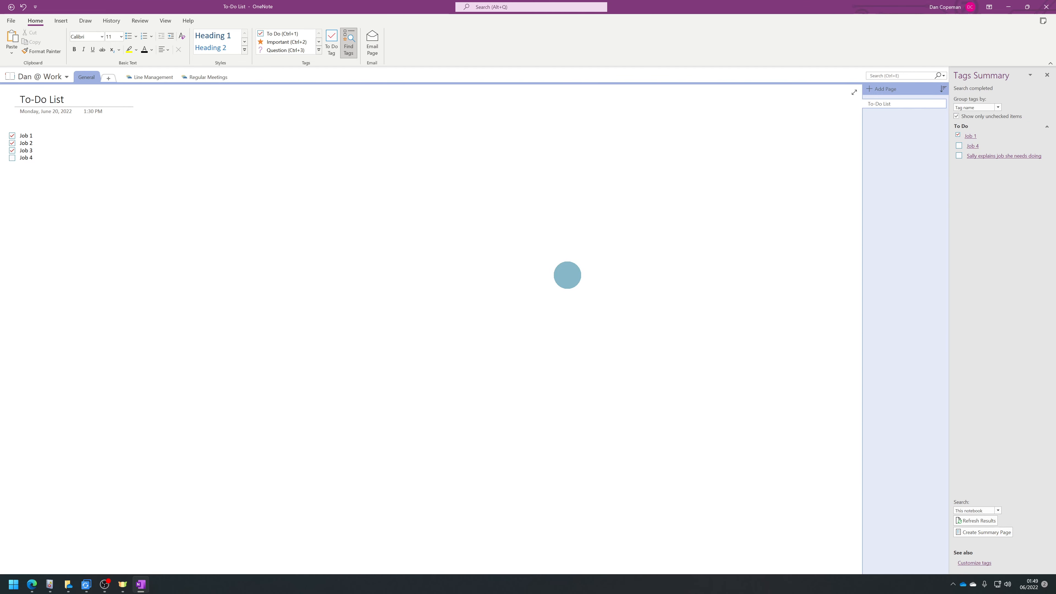
Step: View the tag customization options and the settings for a new tag, and close both dialogs without making changes
{"action": "left_click", "coordinate": [318, 50]}
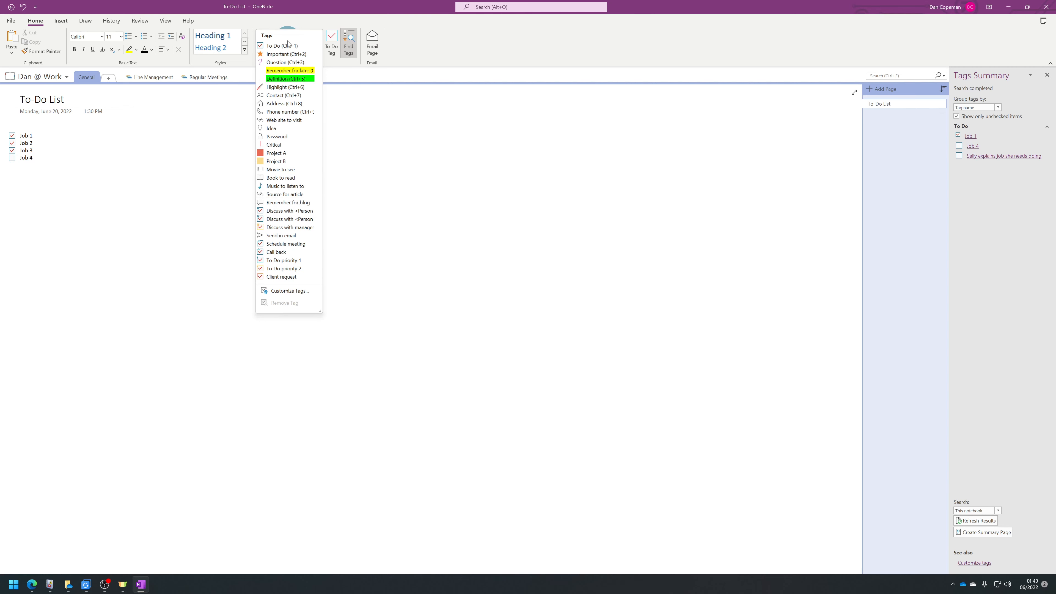
{"action": "left_click", "coordinate": [295, 291]}
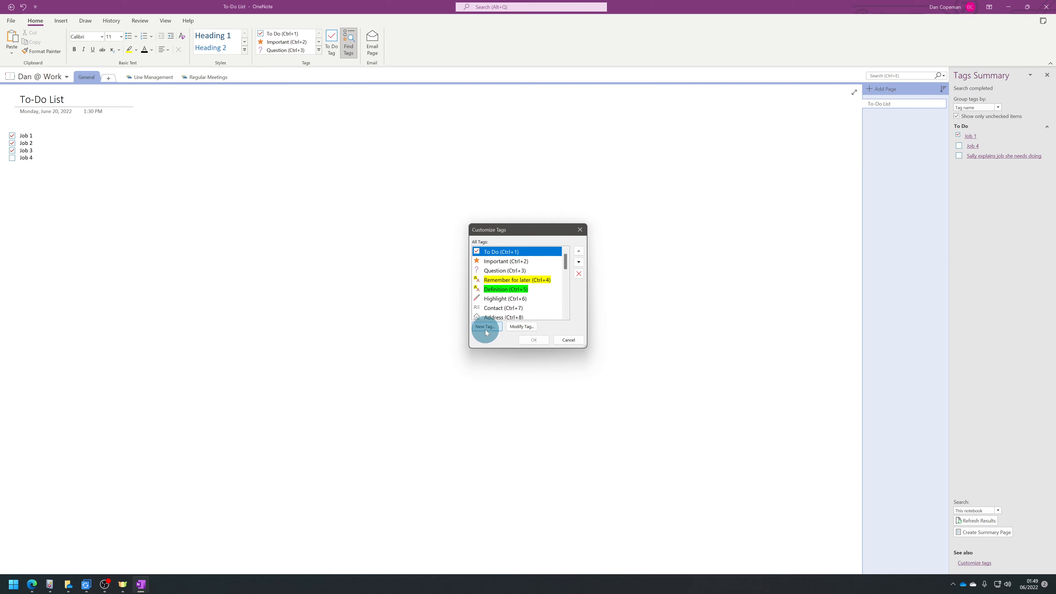
{"action": "left_click", "coordinate": [485, 327]}
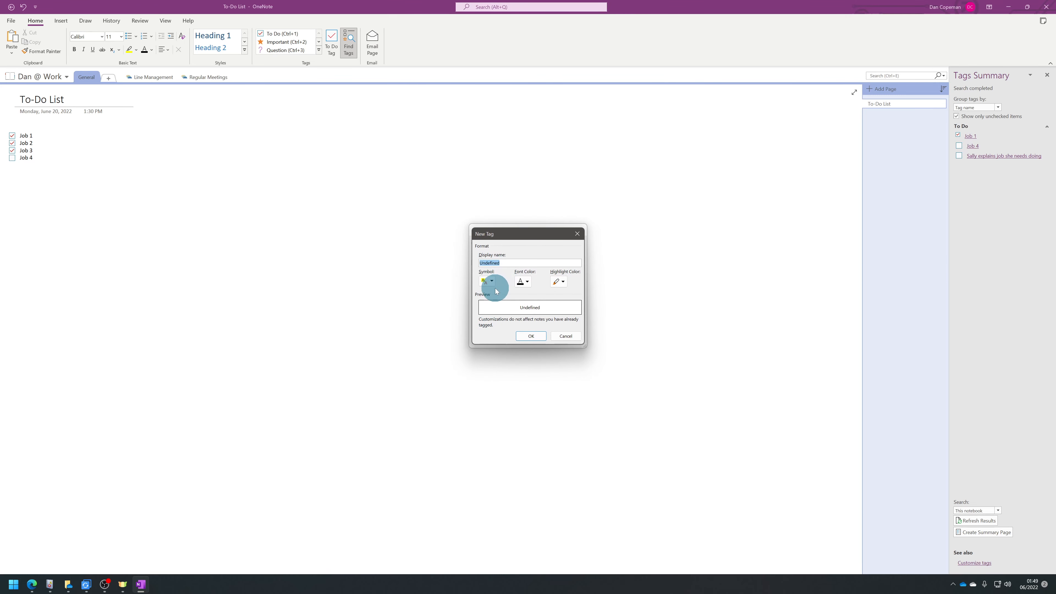
{"action": "left_click", "coordinate": [577, 234]}
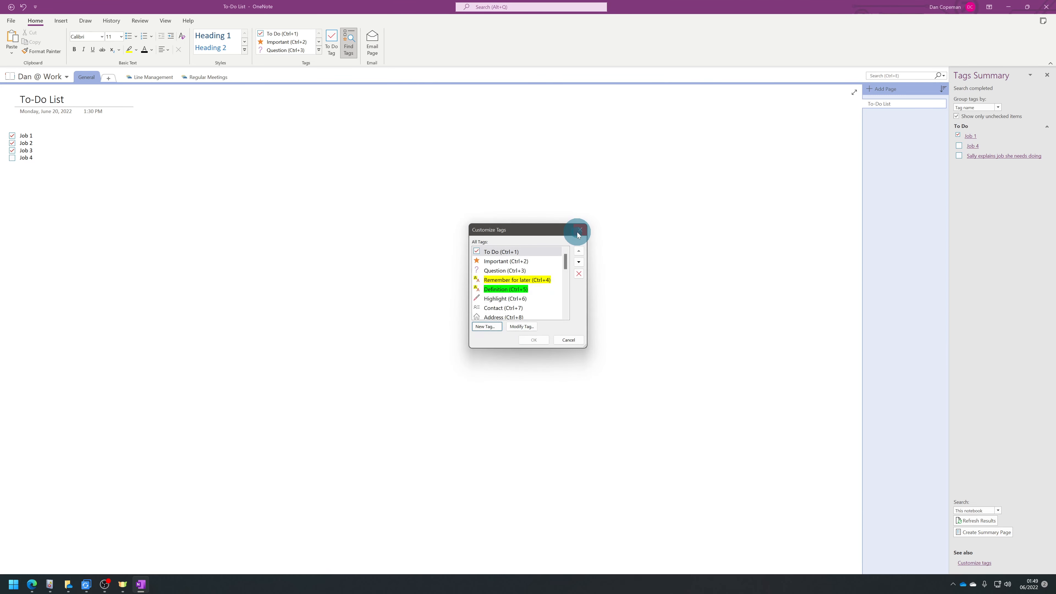
{"action": "left_click", "coordinate": [579, 229]}
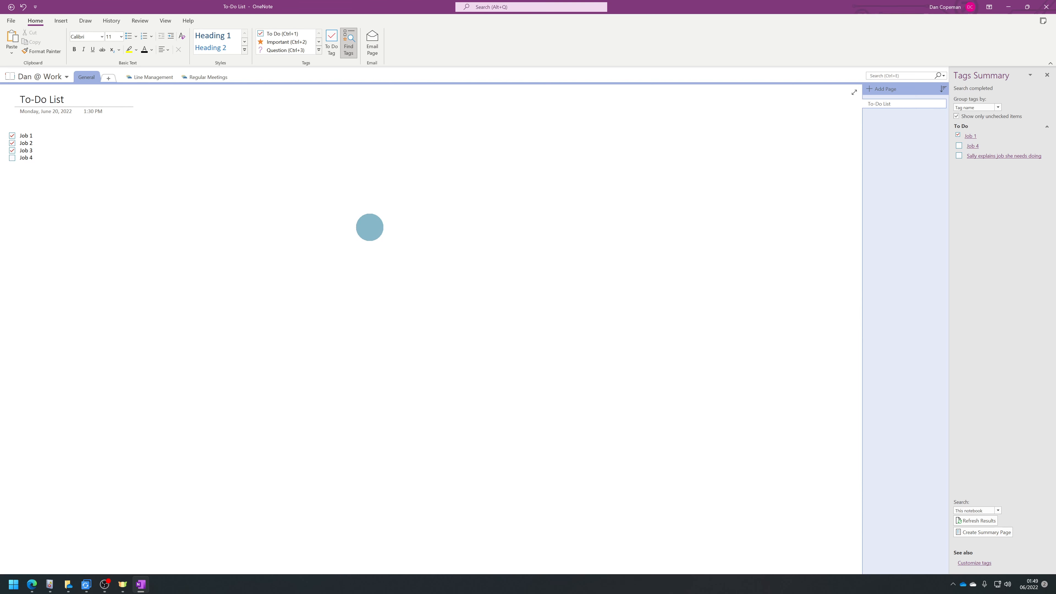